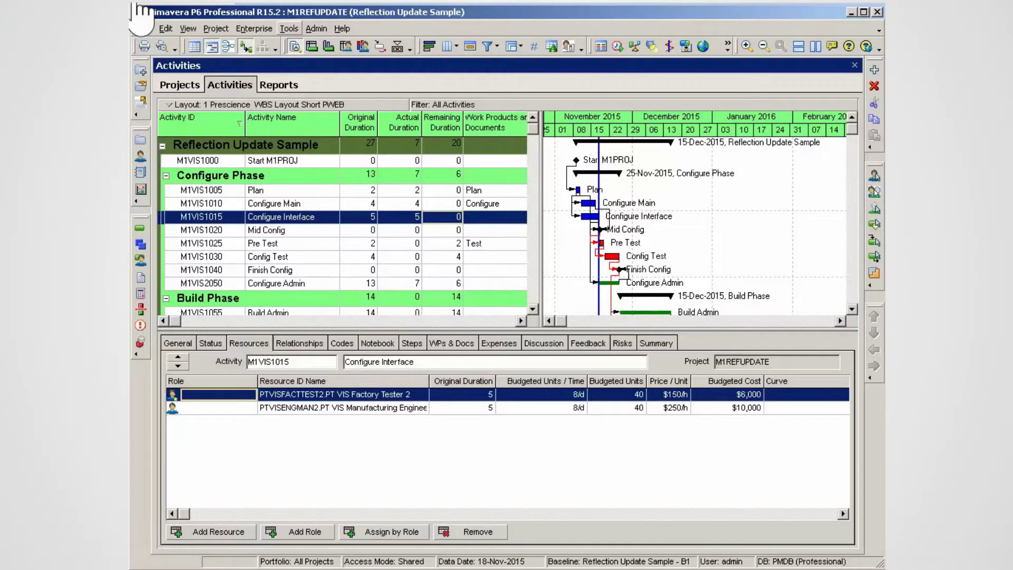
# - Open the Publish Project Web Site dialog from Tools > Publish > Project Web Site
pyautogui.click(289, 28)
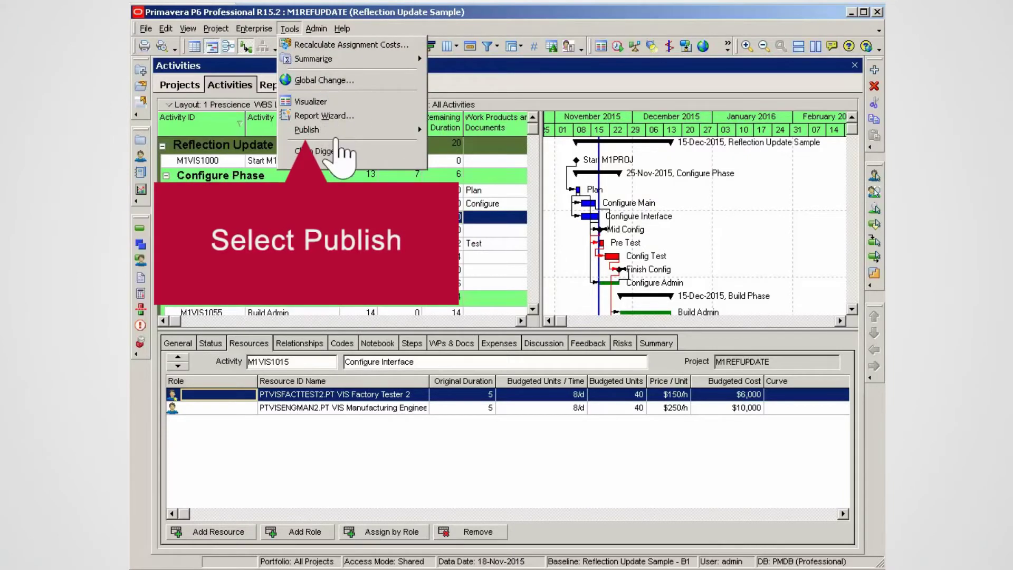
pyautogui.click(384, 133)
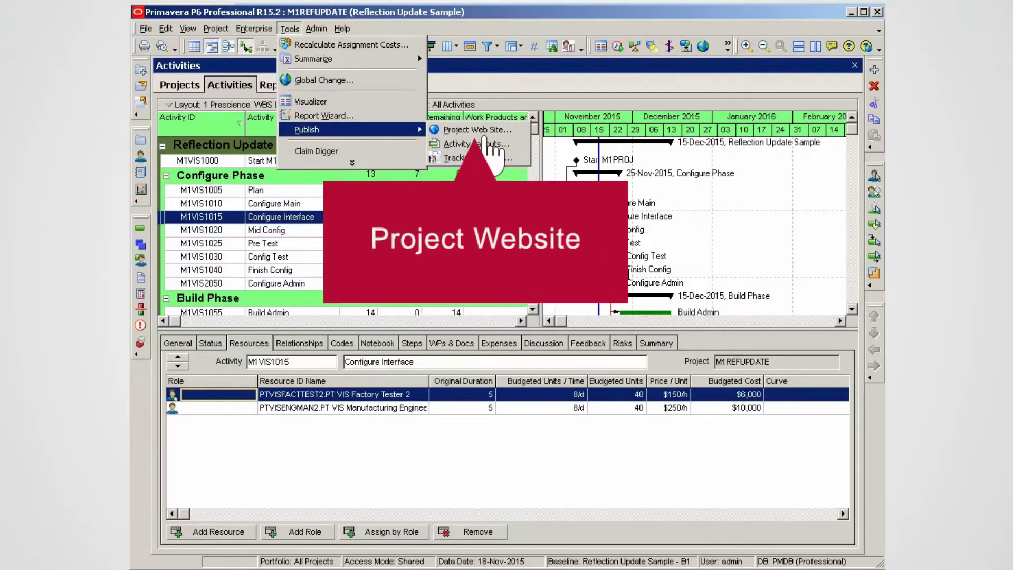
pyautogui.click(477, 130)
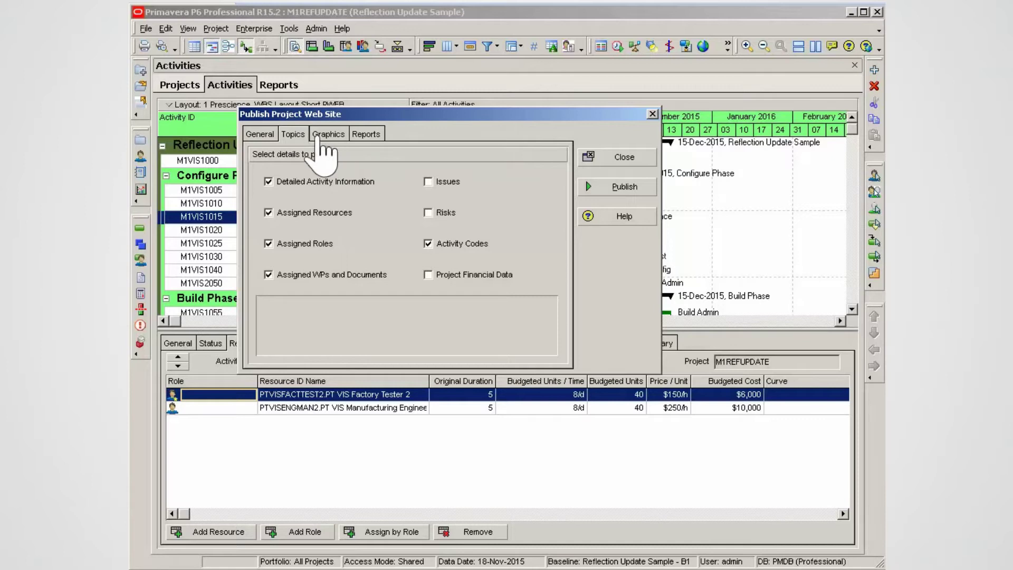
# - Show the General settings for the 'Construction Project' web site, including its description and publish directory
pyautogui.click(247, 138)
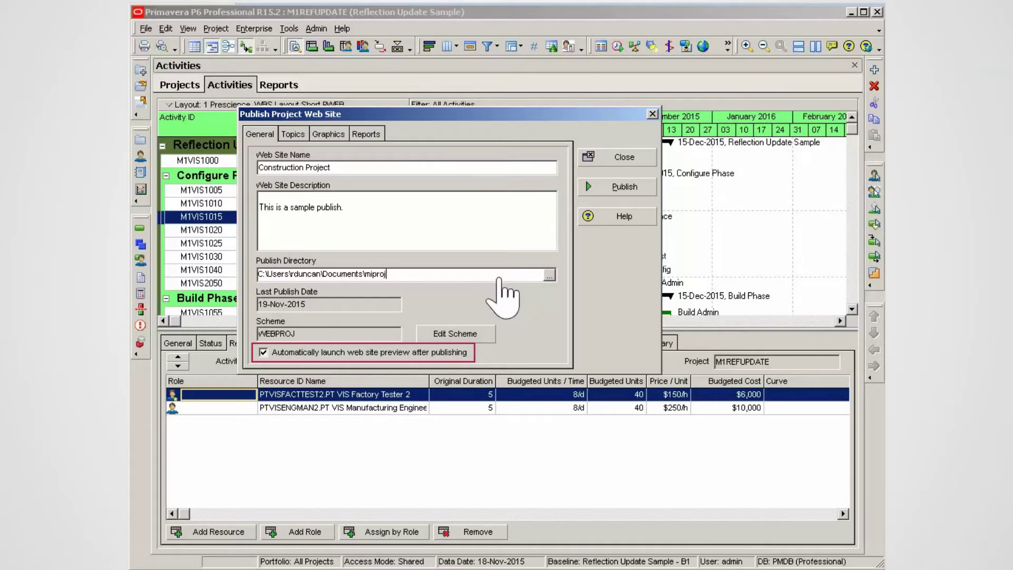
pyautogui.click(481, 336)
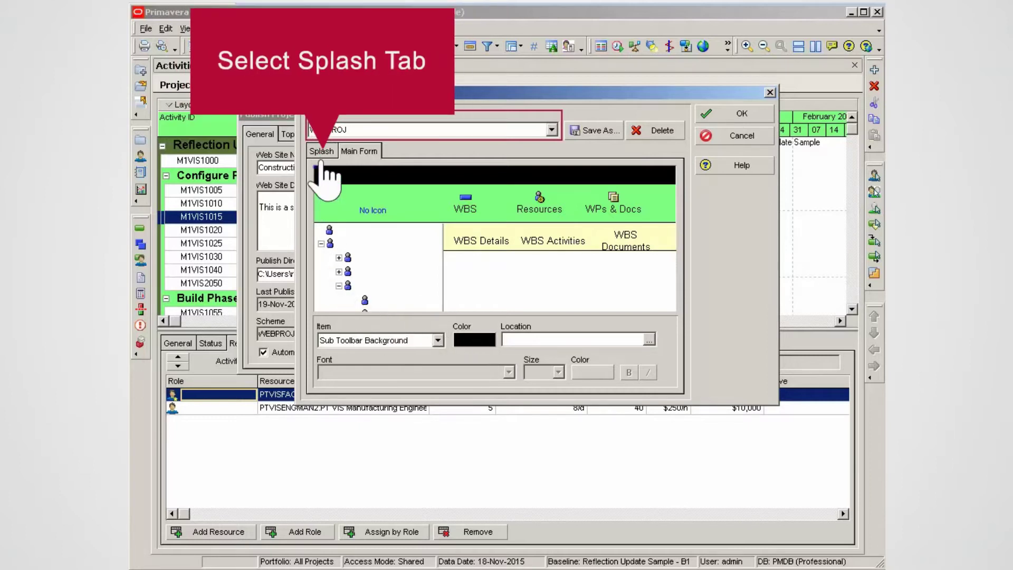
pyautogui.click(322, 159)
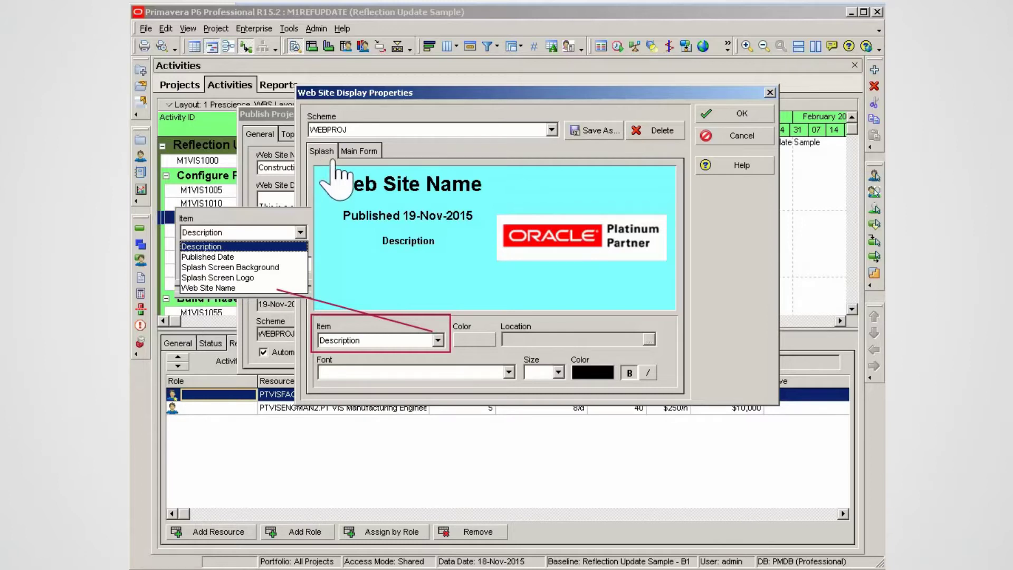
pyautogui.click(372, 158)
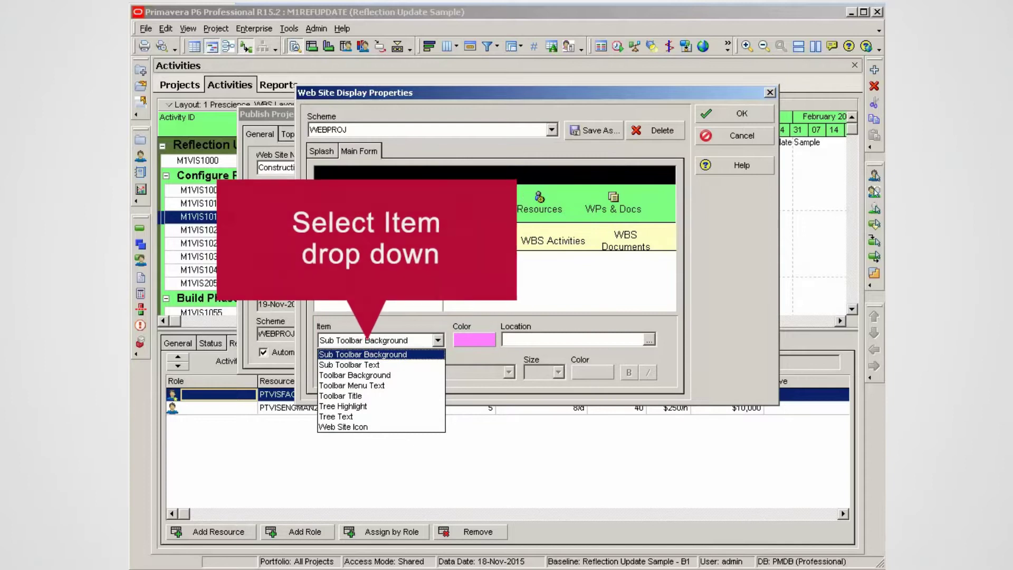
pyautogui.click(437, 354)
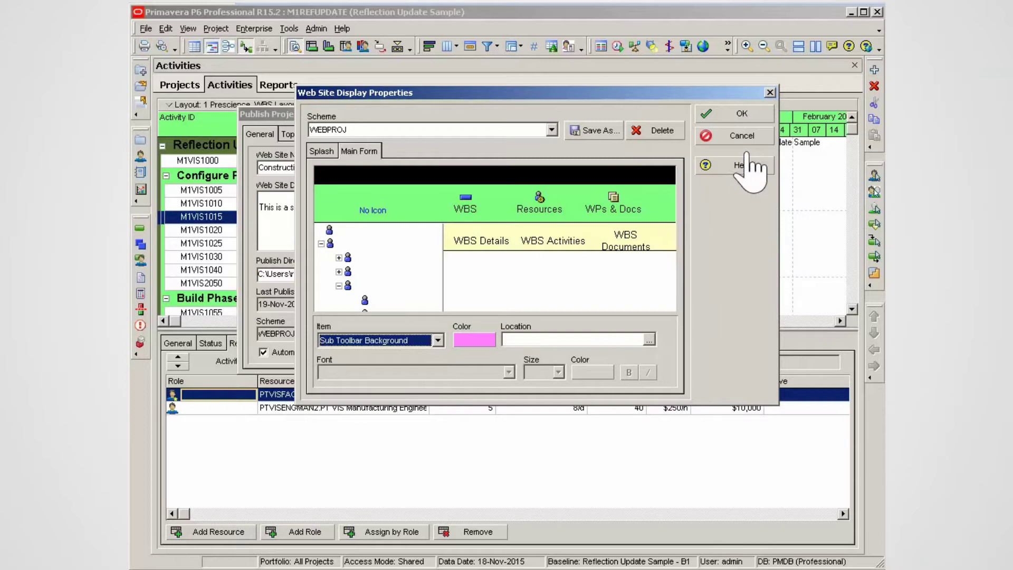
pyautogui.click(749, 131)
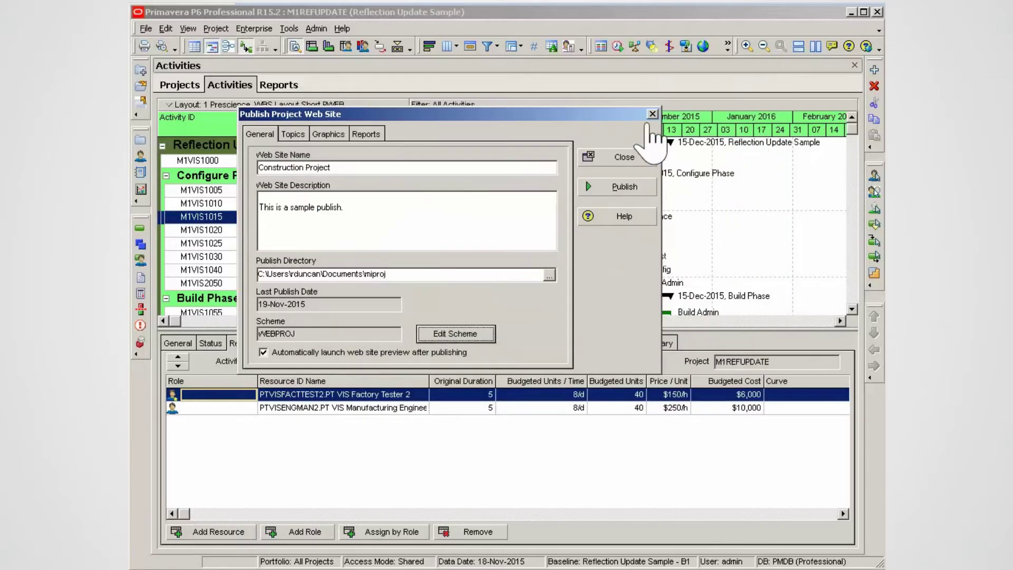
# - Review the included graphic layouts and reports, then publish the site and confirm the success message
pyautogui.click(341, 144)
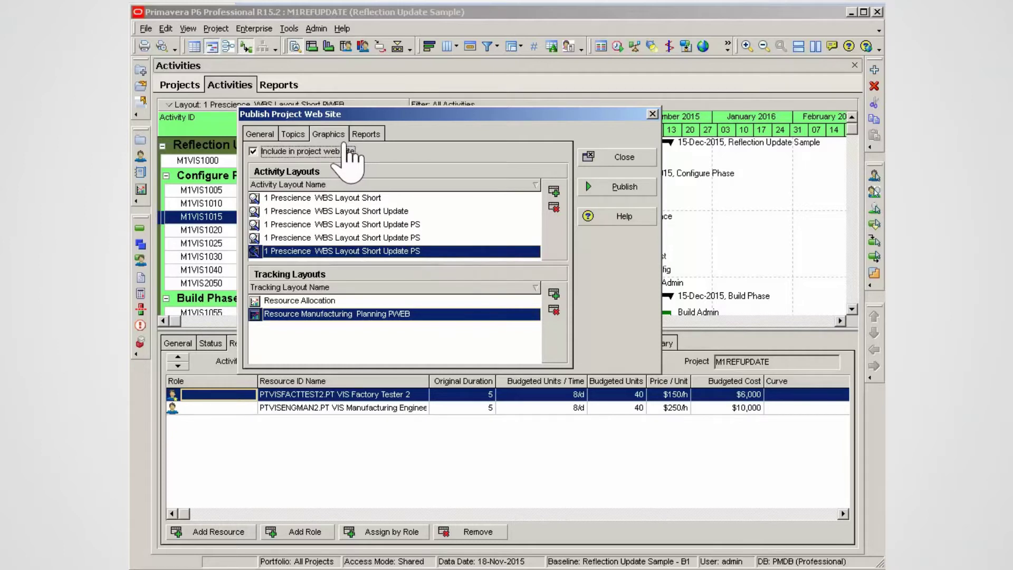
pyautogui.click(376, 138)
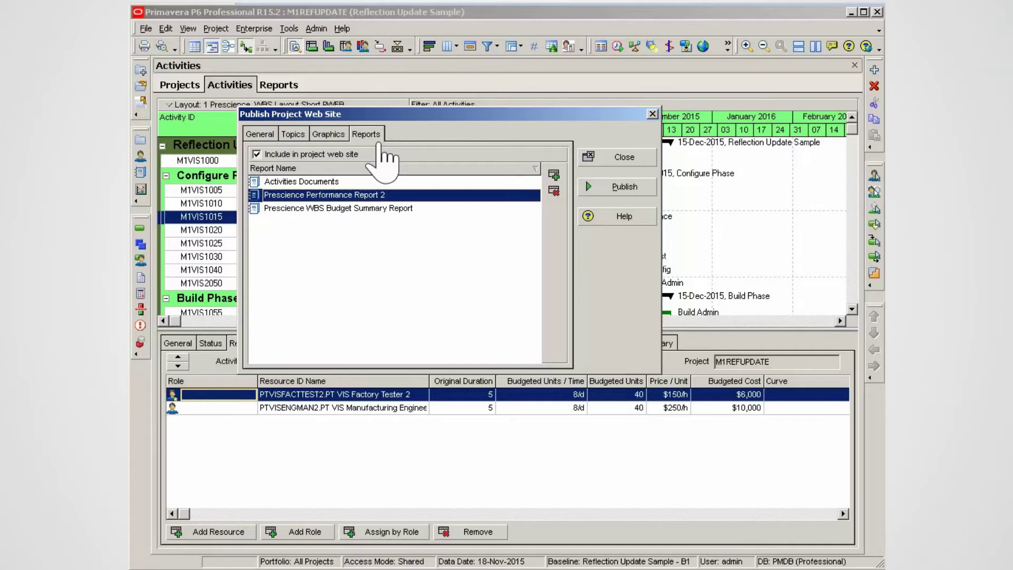
pyautogui.click(612, 186)
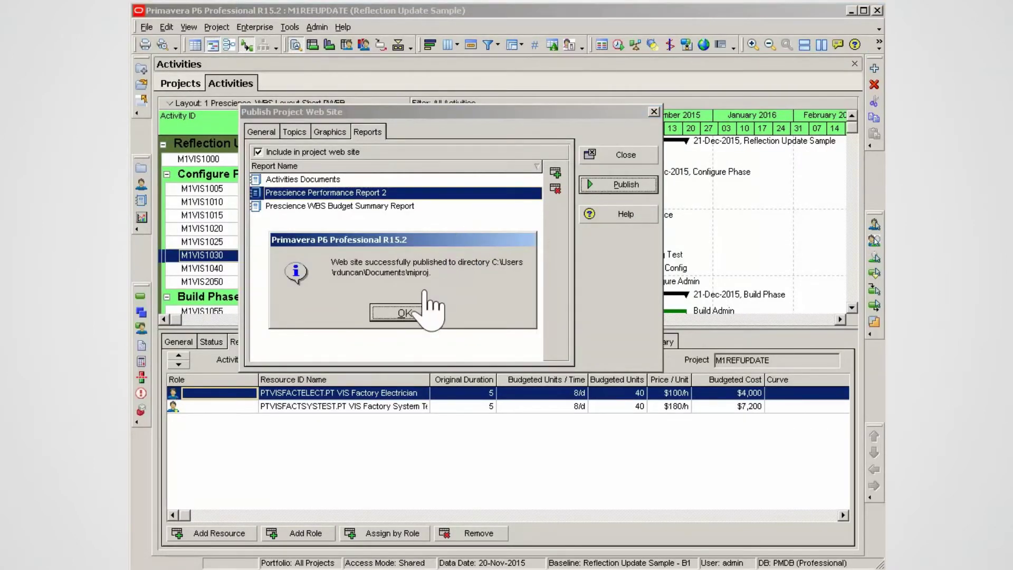
pyautogui.click(416, 315)
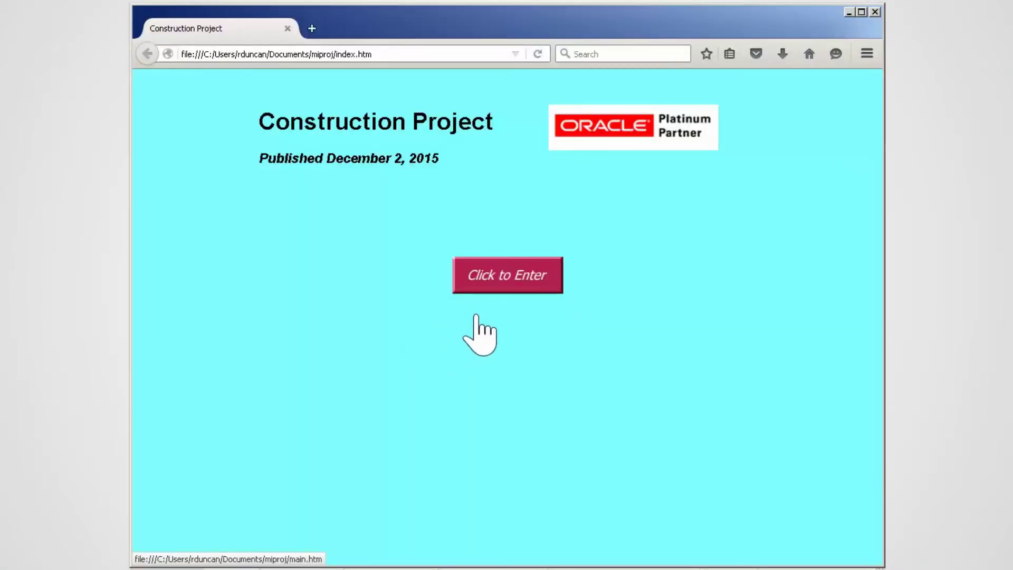
# - Enter the published site and list the activities of the Configure Phase WBS (M1REFUPDATE.CONFIG)
pyautogui.click(508, 275)
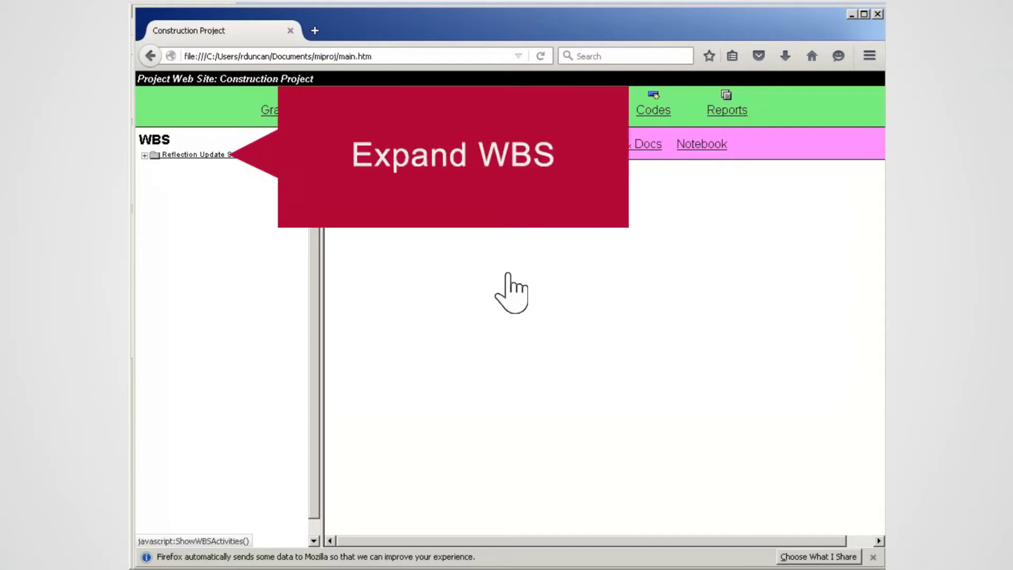
pyautogui.click(144, 156)
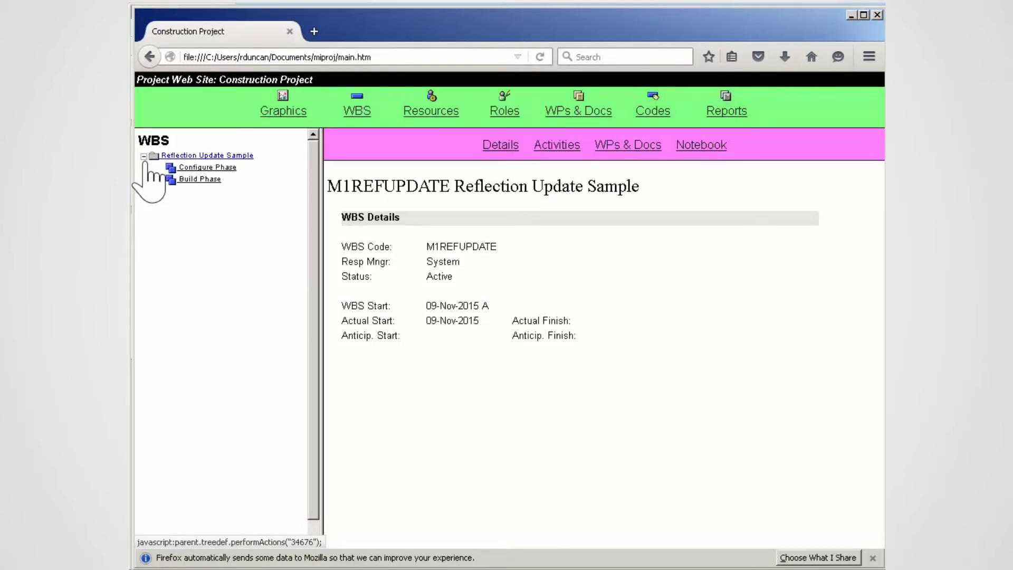
pyautogui.click(232, 173)
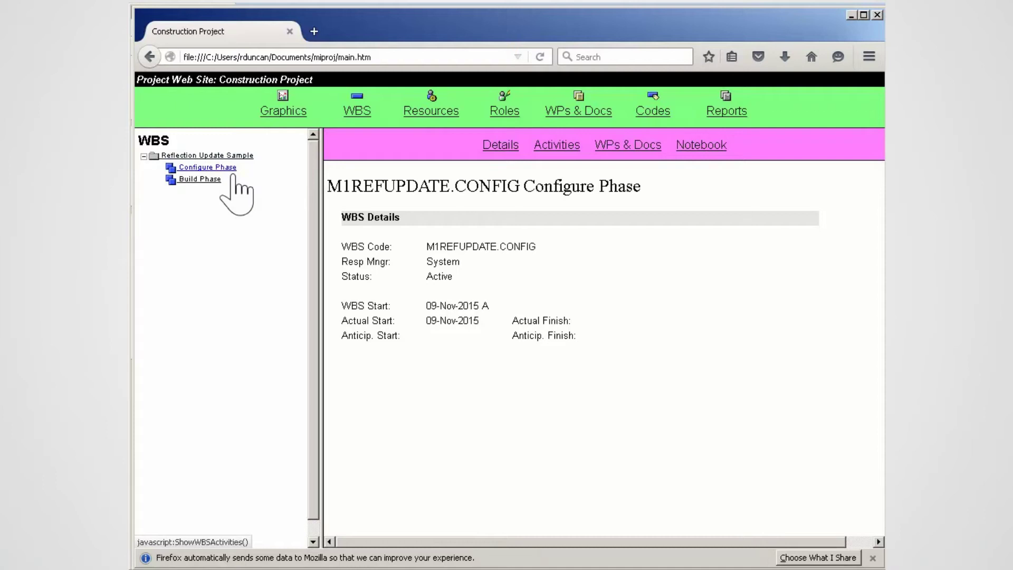
pyautogui.click(557, 148)
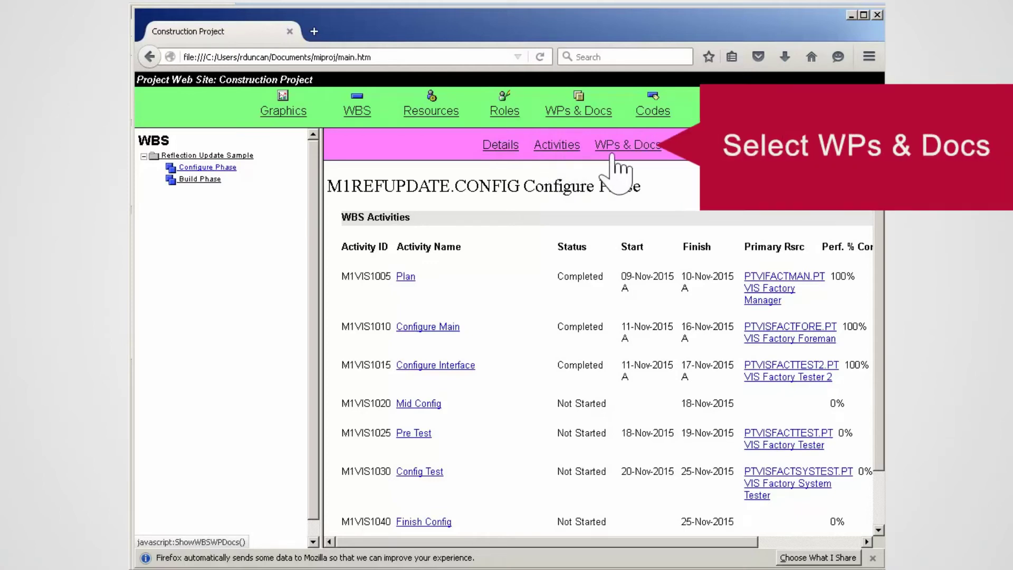
# - View the Configure Phase documents and the linked Project Scope Sample.pdf, then close the PDF tab
pyautogui.click(640, 150)
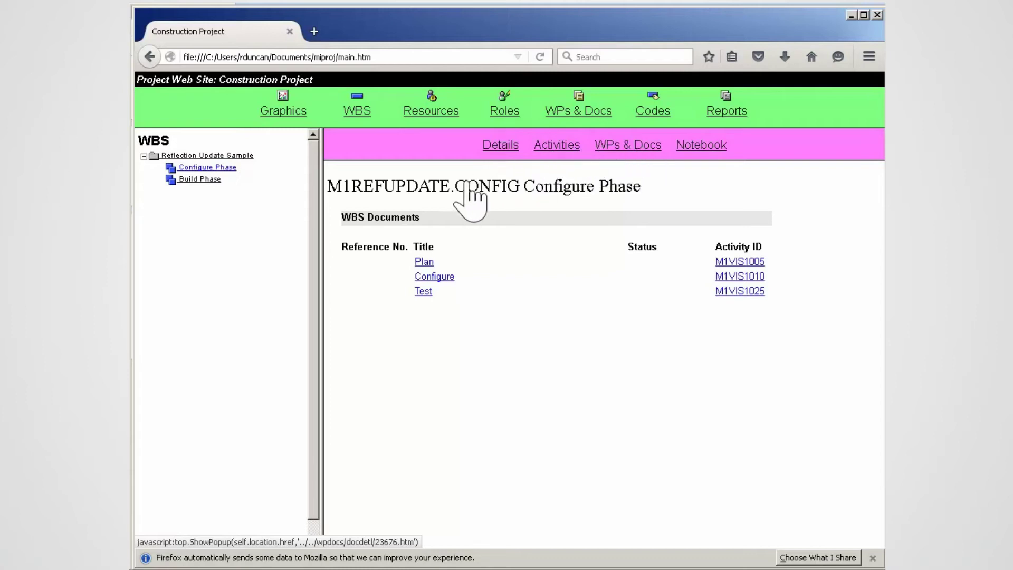
pyautogui.click(419, 271)
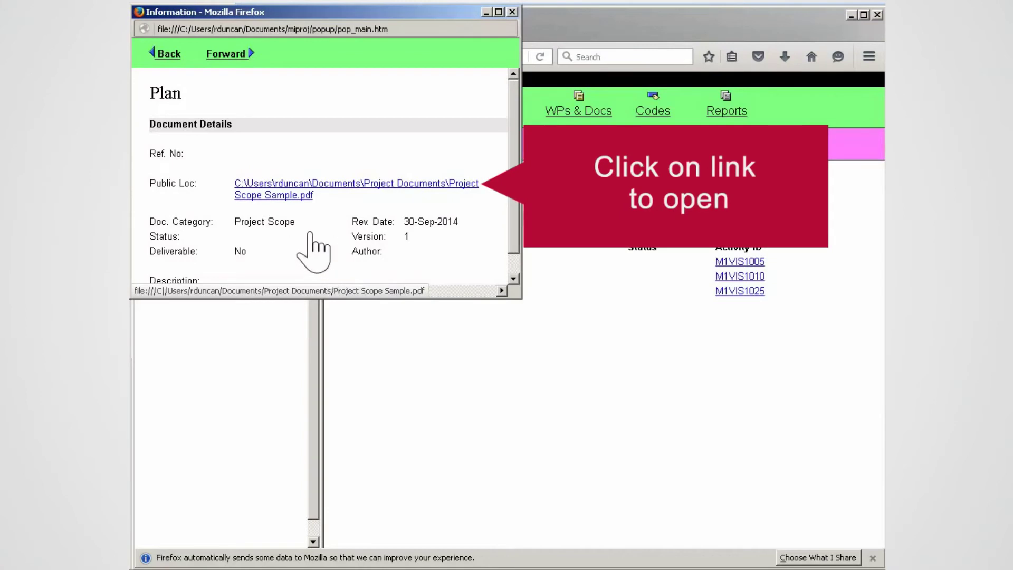
pyautogui.click(299, 205)
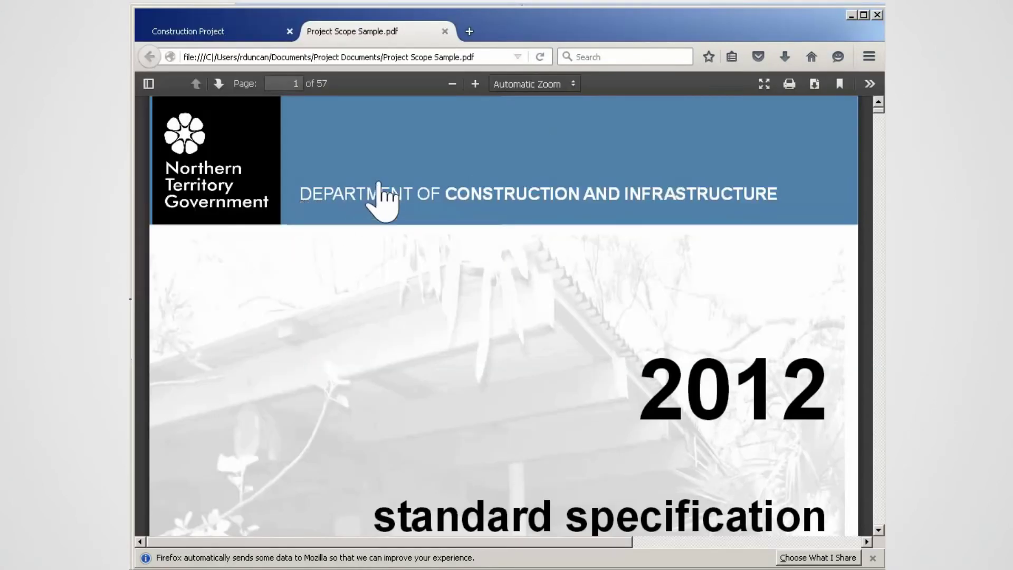
pyautogui.click(444, 32)
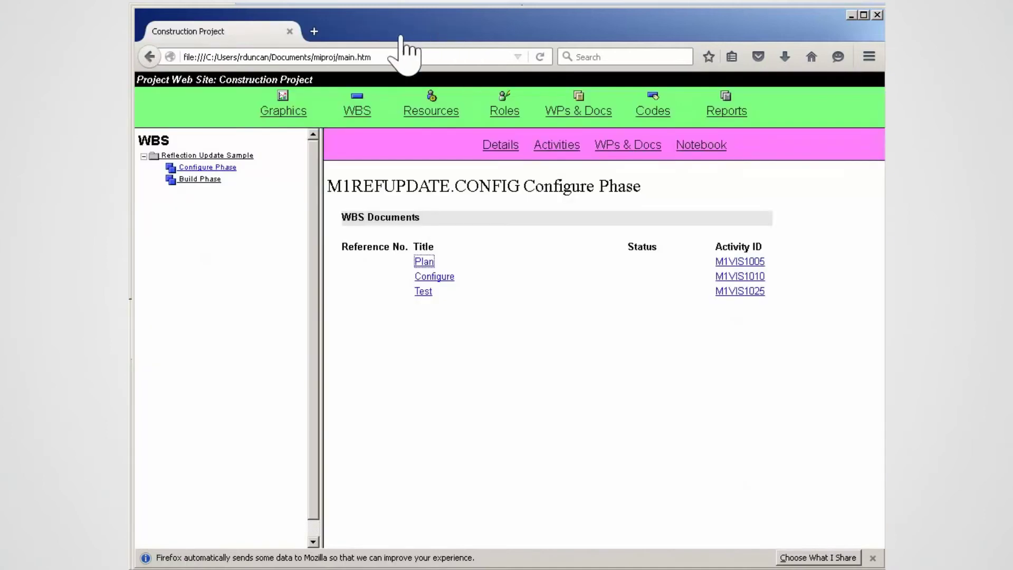
# - Show the 1 Prescience WBS Layout Short Update chart, then the Resource Manufacturing Planning PWEB histogram
pyautogui.click(285, 103)
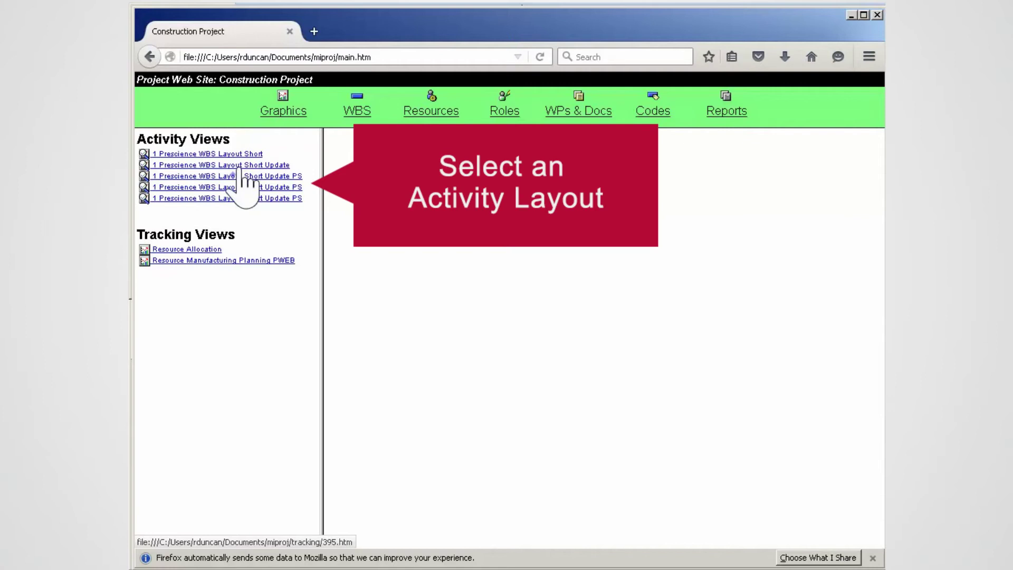
pyautogui.click(243, 167)
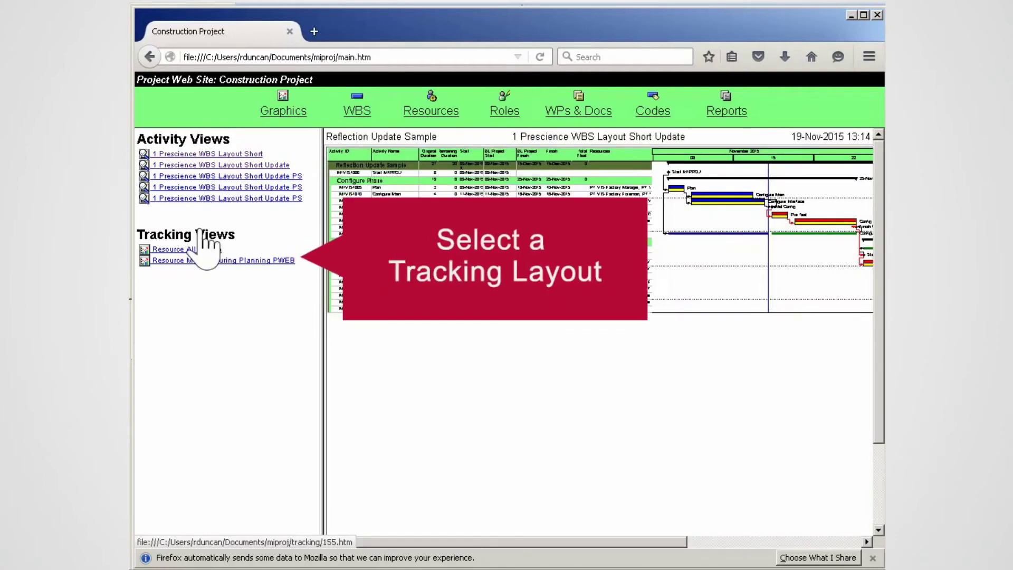
pyautogui.click(198, 264)
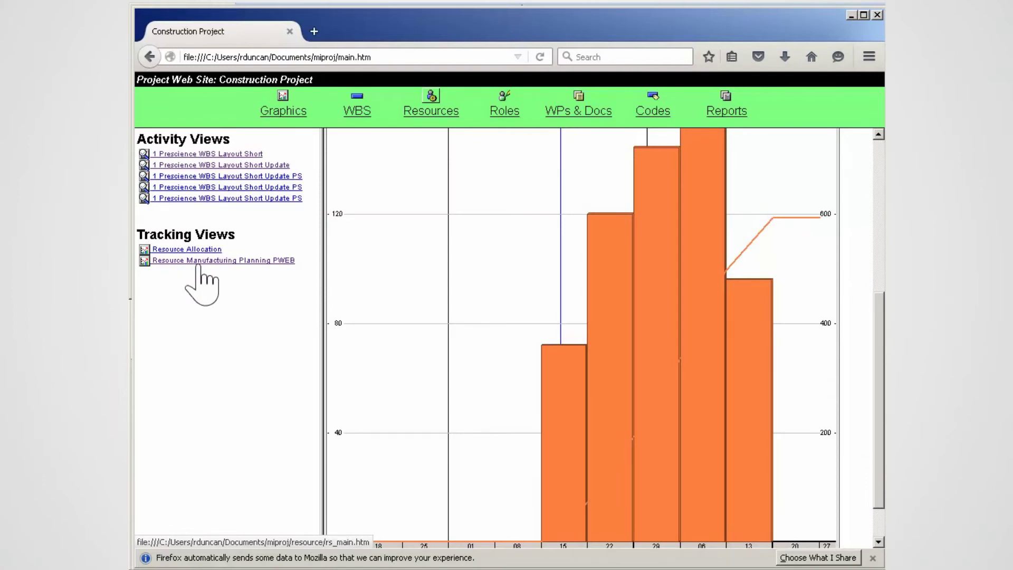
# - Display PT VIS Factory Foreman's details and assigned activities from the All Project Resources list
pyautogui.click(443, 122)
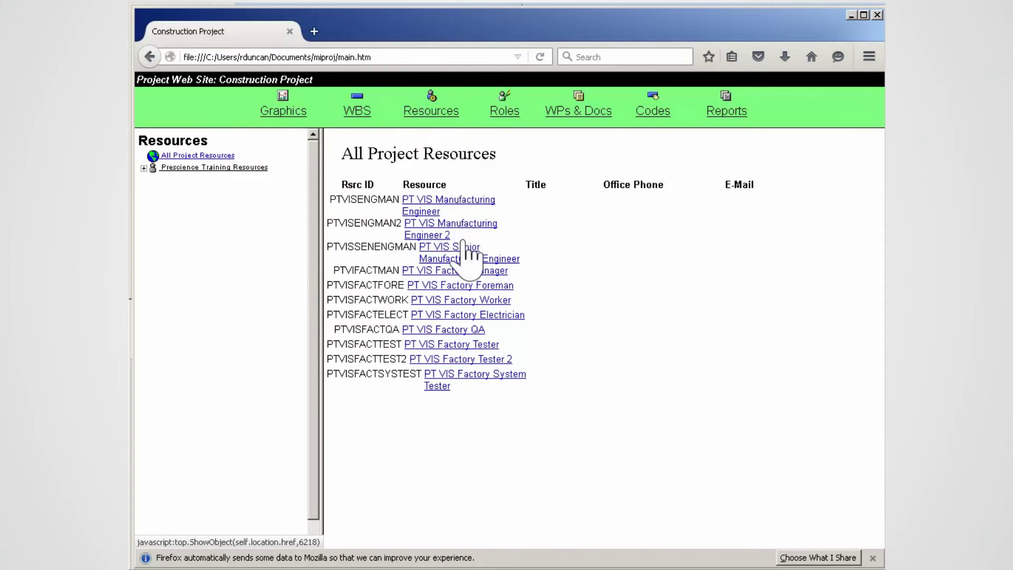
pyautogui.click(464, 286)
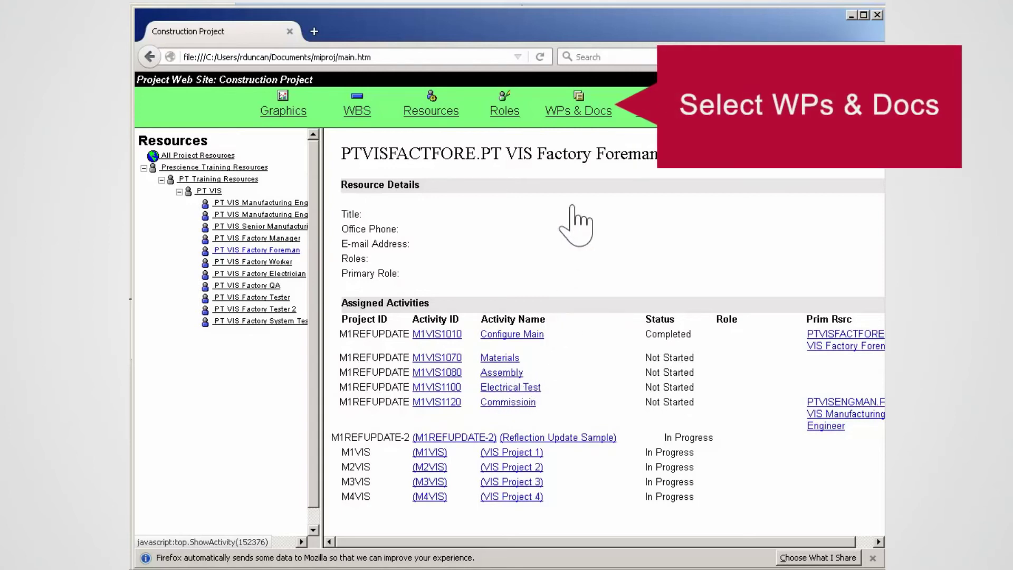
# - View the Configure document's details under M1REFUPDATE, then list all project activity codes
pyautogui.click(576, 109)
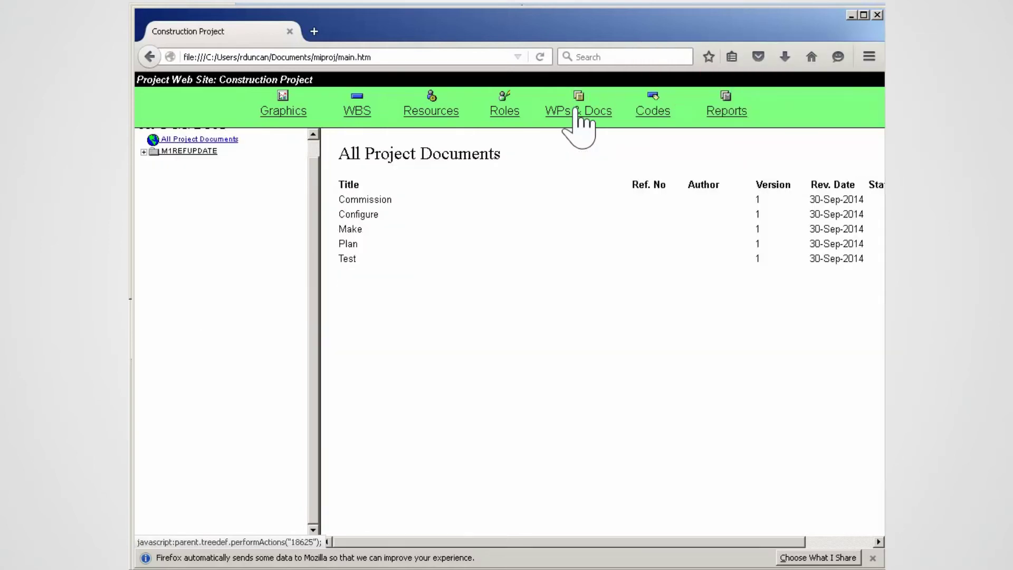
pyautogui.click(154, 154)
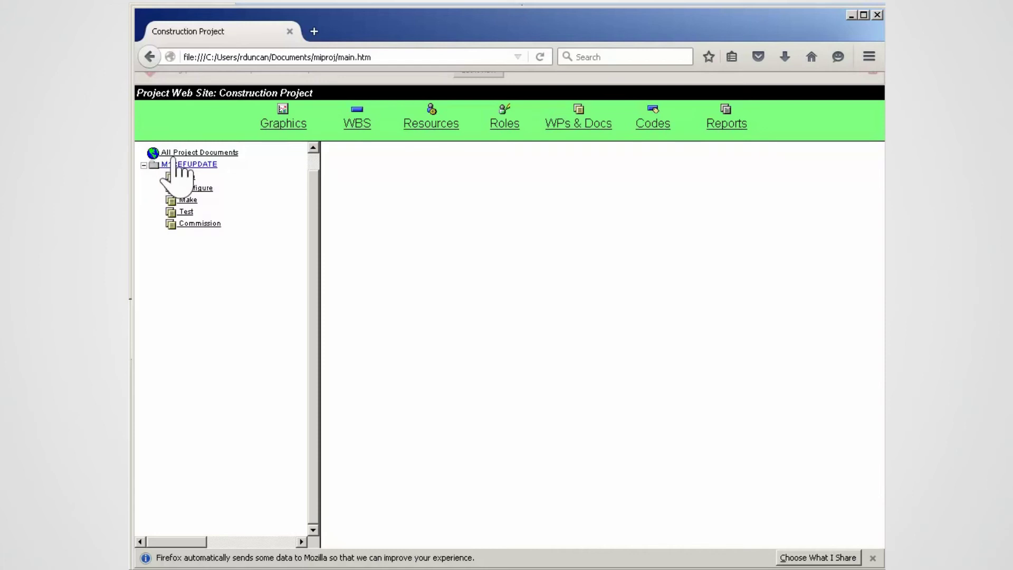
pyautogui.click(199, 183)
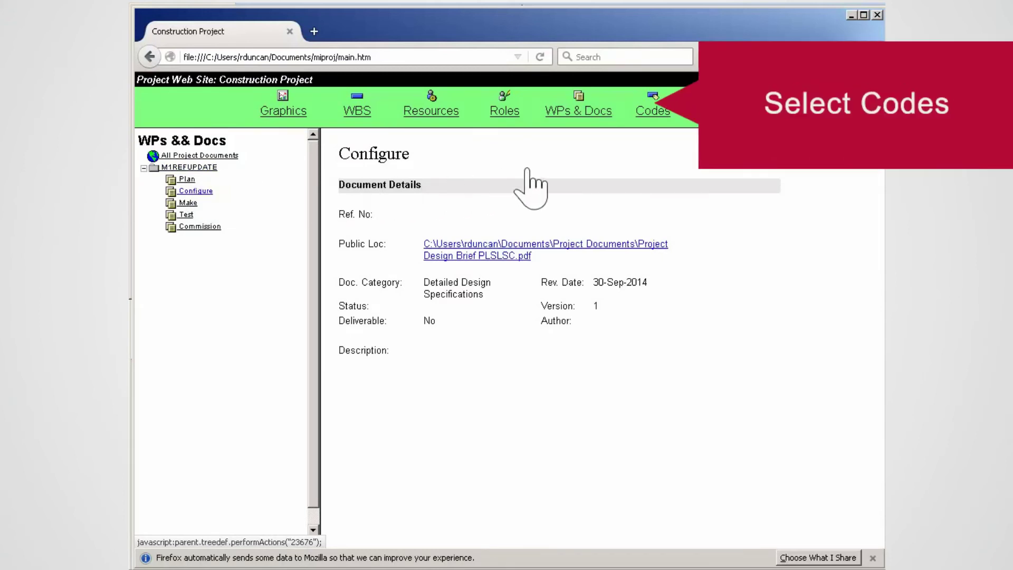
pyautogui.click(653, 111)
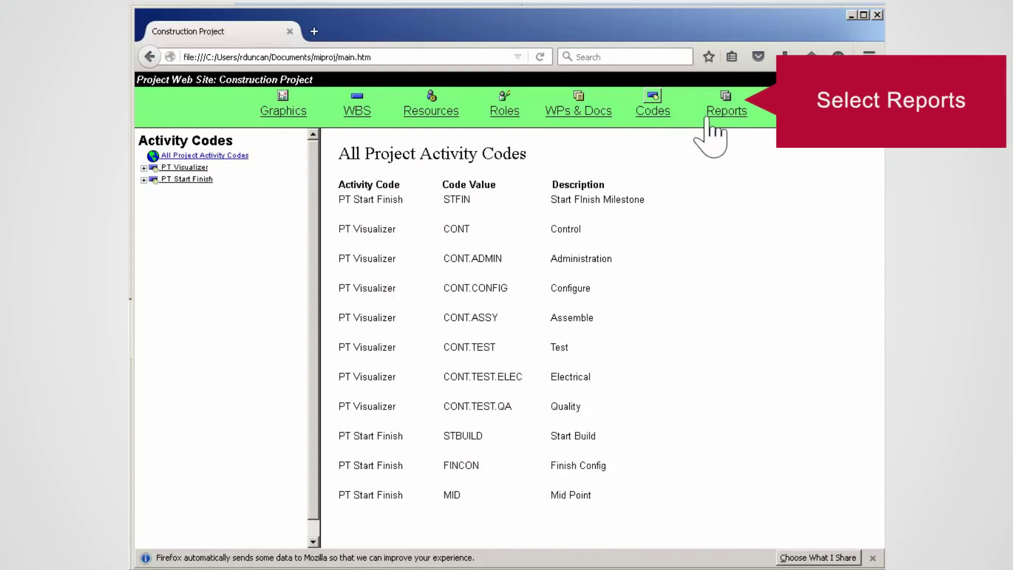
# - Display a Prescience report and the Activities Documents report, then go back to the WBS page
pyautogui.click(726, 112)
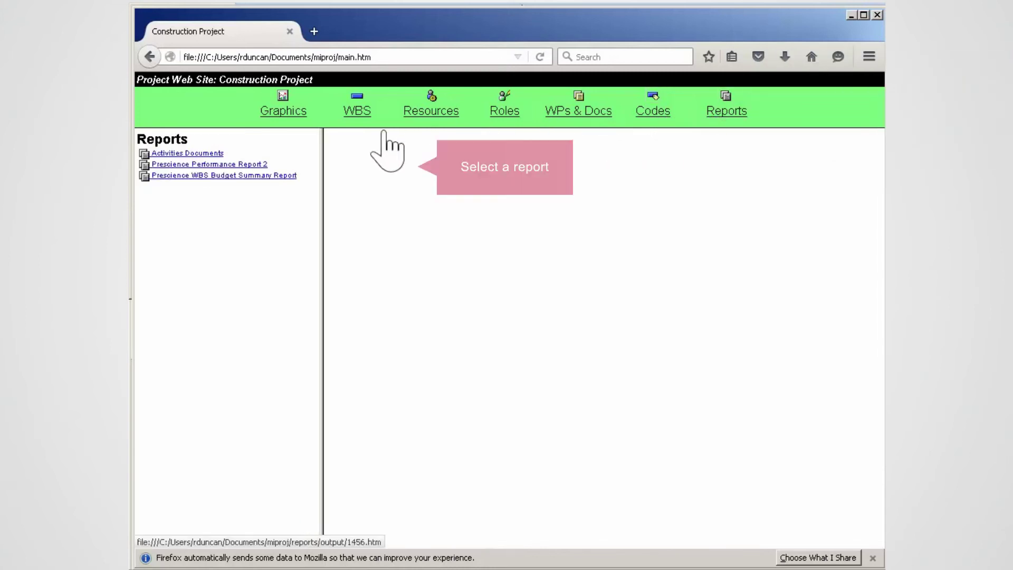
pyautogui.click(248, 175)
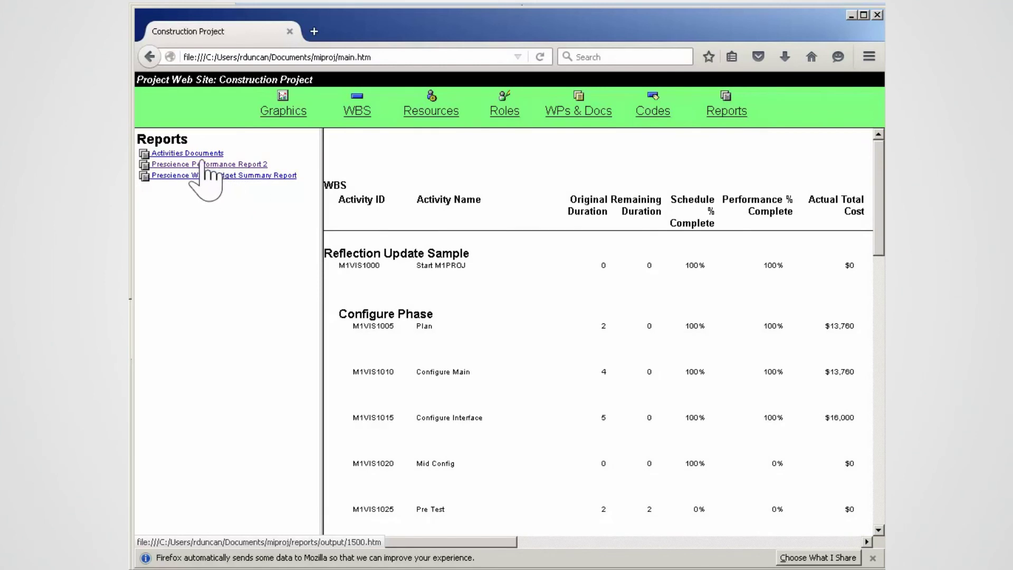
pyautogui.click(202, 157)
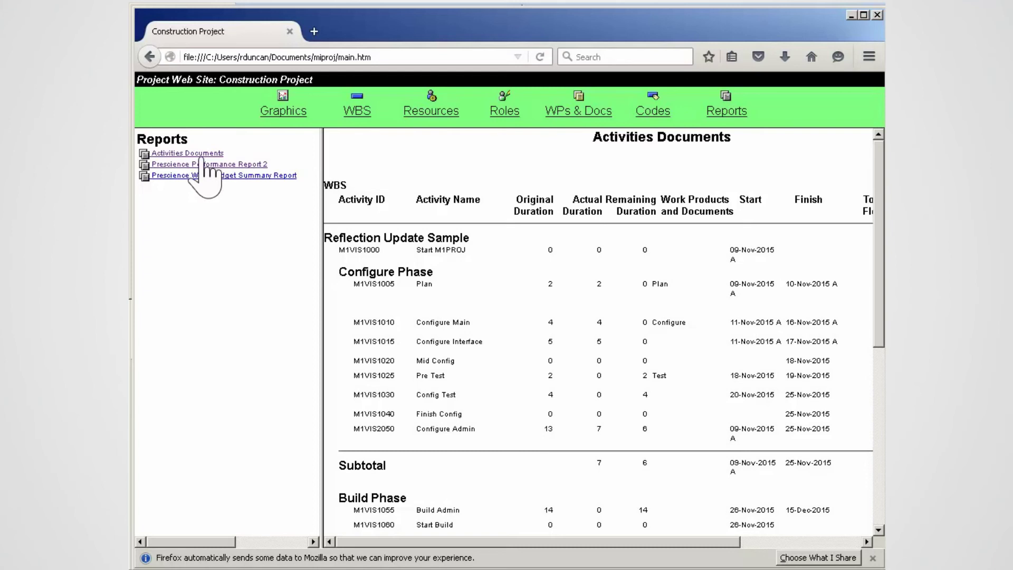
pyautogui.click(348, 108)
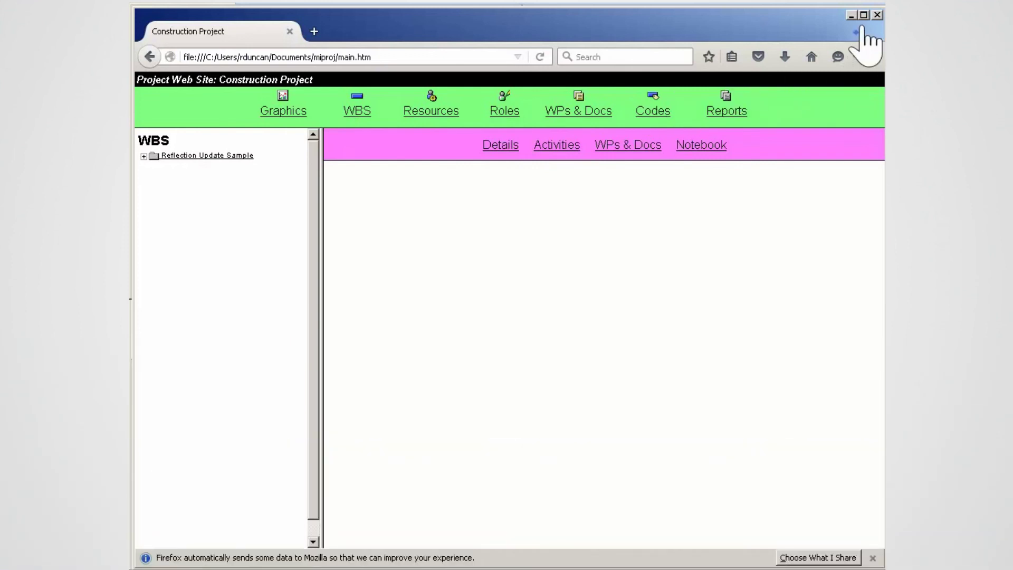
# - Close Firefox and dismiss the Publish Project Web Site dialog to reveal the Activities window
pyautogui.hotkey('alt', 'F4')
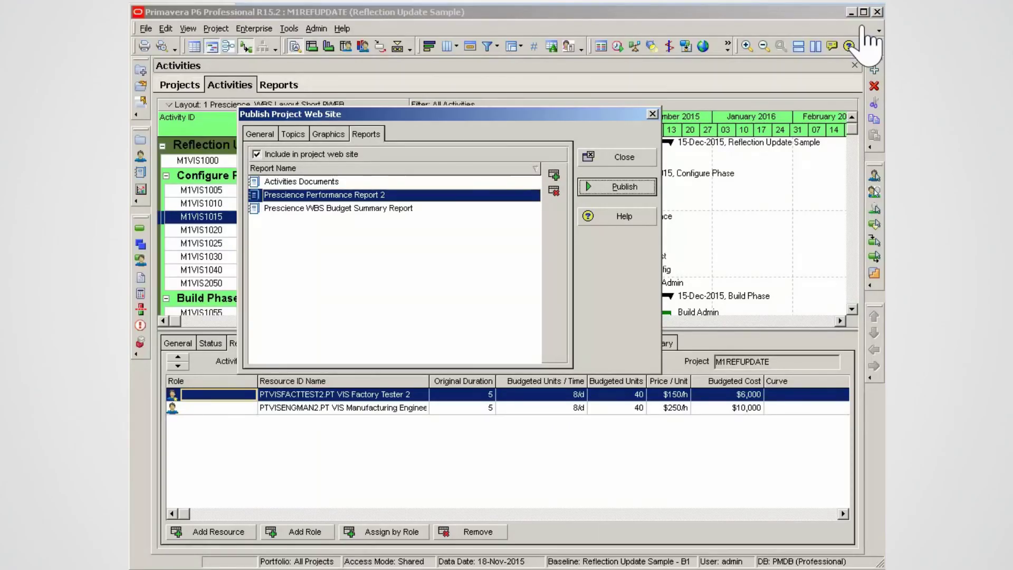
pyautogui.click(622, 158)
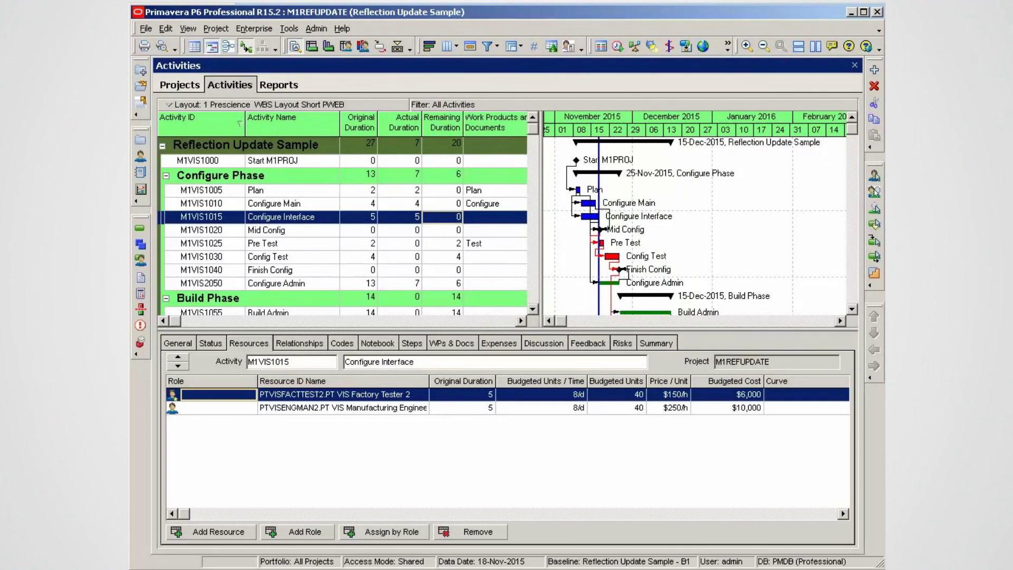